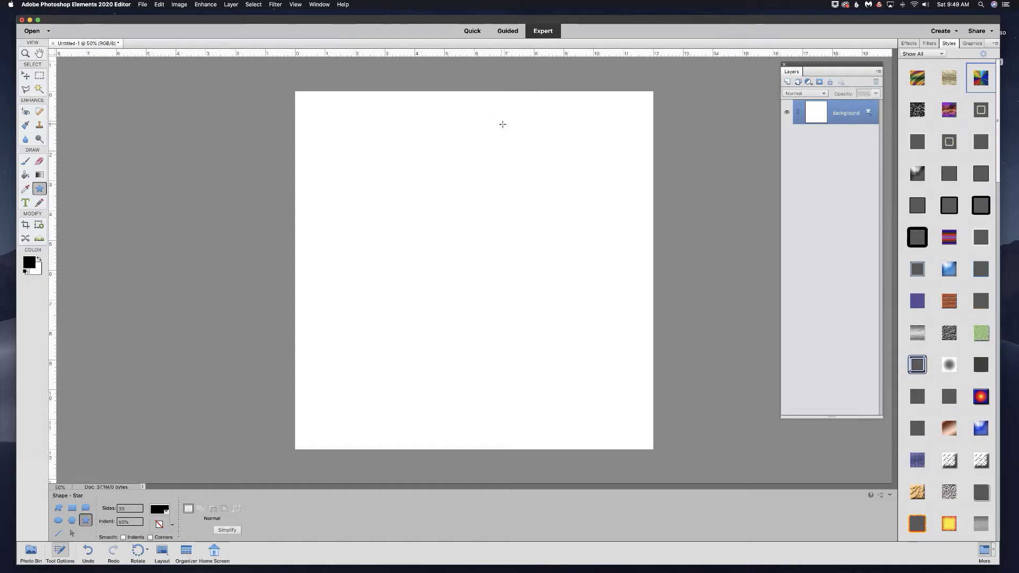
Add a horizontal guide at 6 inches.
{"action": "left_click", "coordinate": [294, 5]}
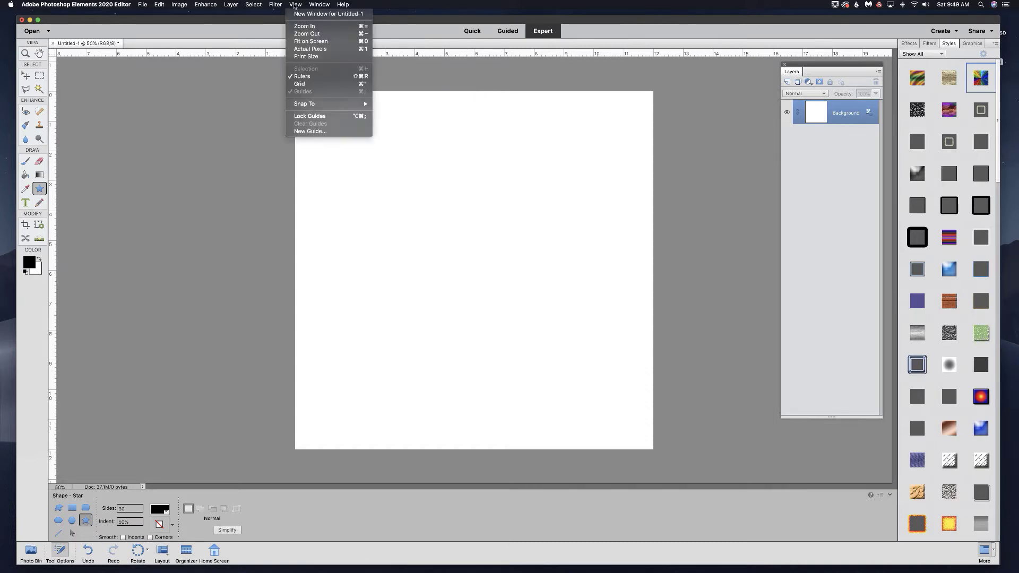
{"action": "left_click", "coordinate": [312, 131]}
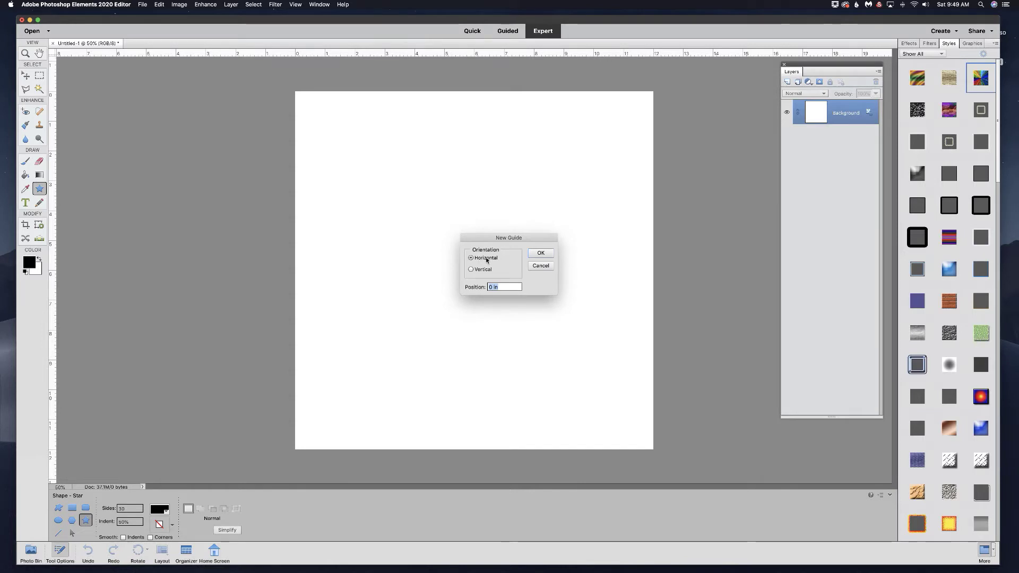
{"action": "type", "text": "6"}
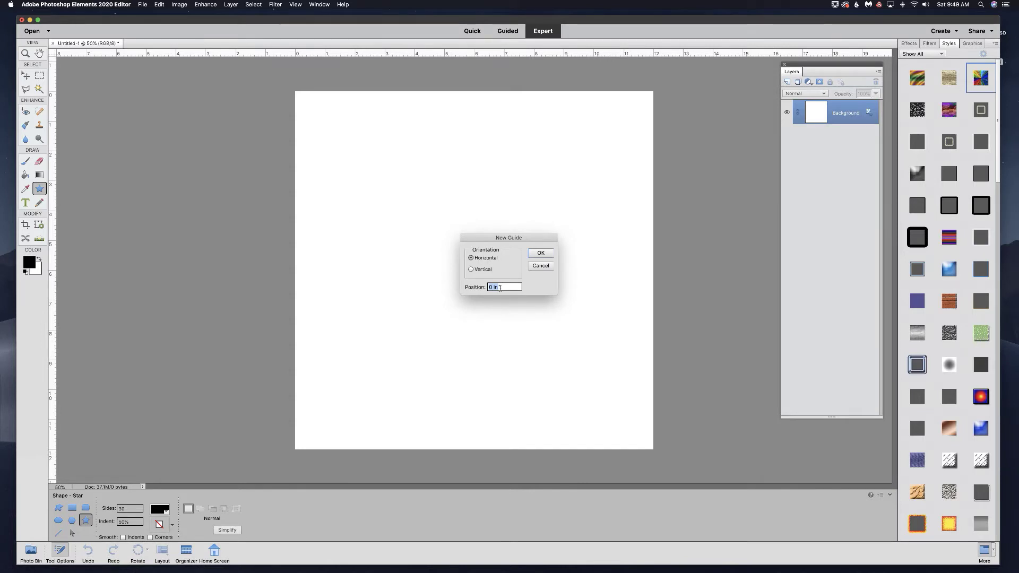
{"action": "left_click", "coordinate": [540, 253]}
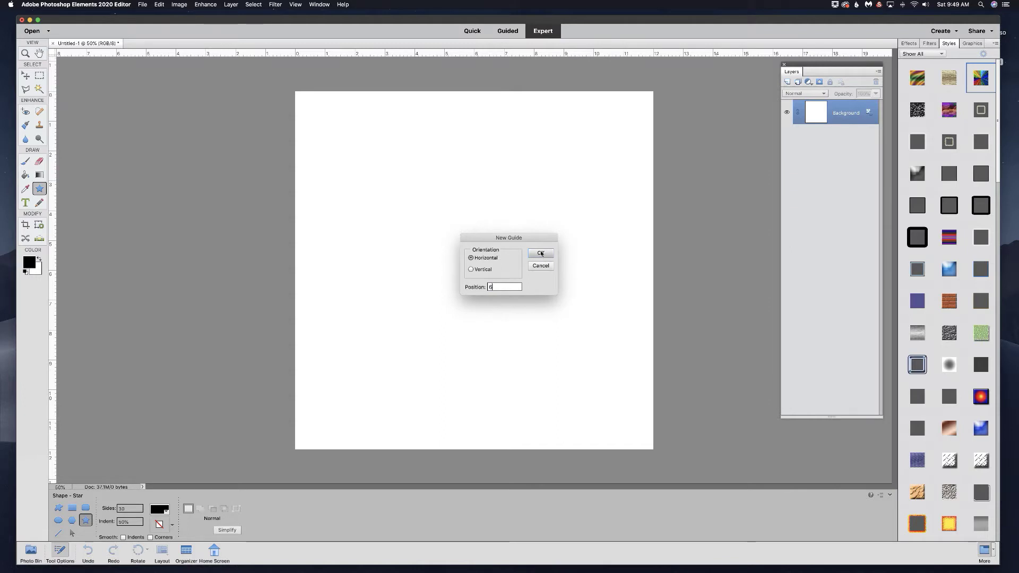
Add a vertical guide at 6 inches so the guides cross at the centre.
{"action": "left_click", "coordinate": [295, 5]}
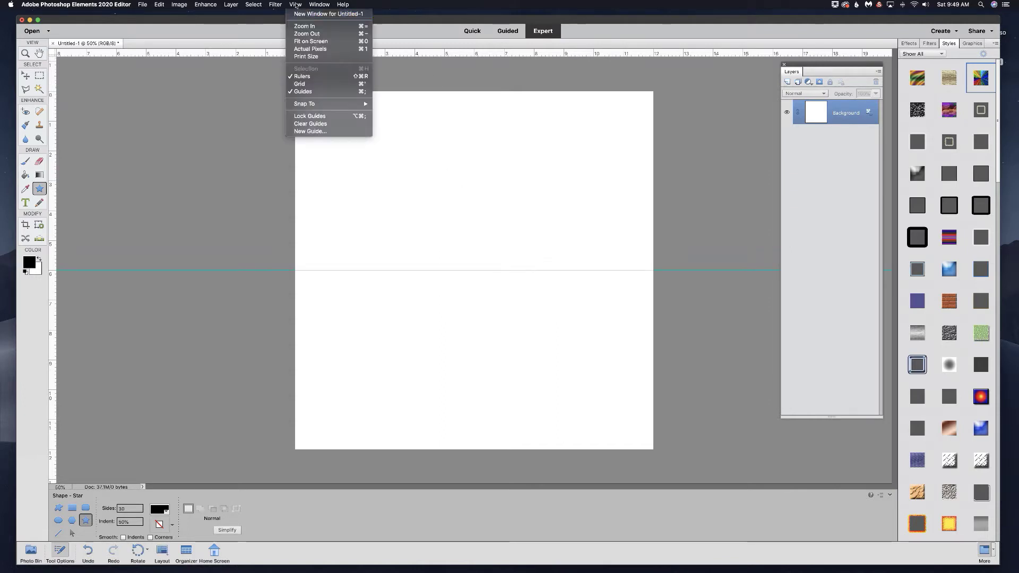
{"action": "left_click", "coordinate": [341, 133]}
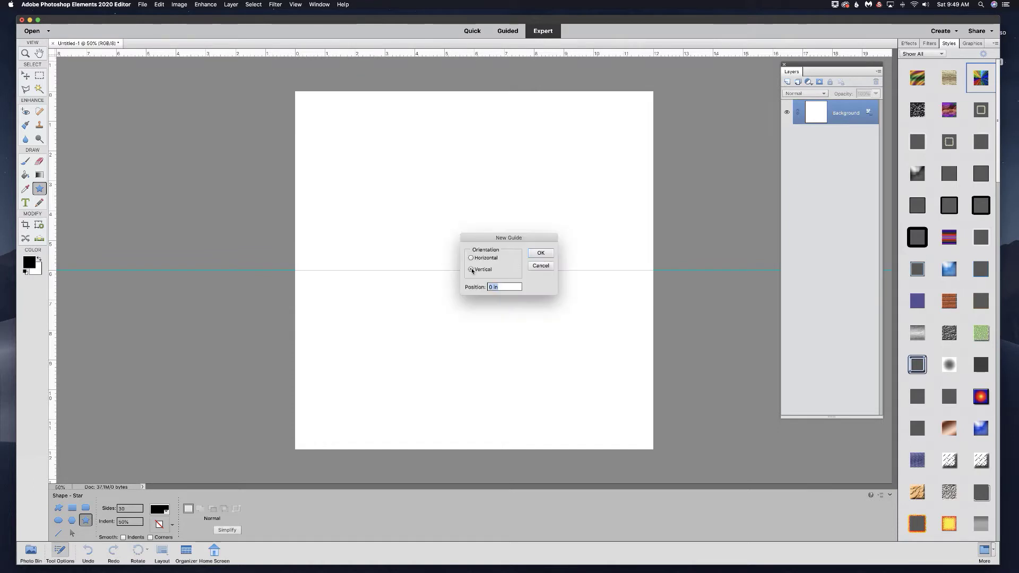
{"action": "left_click", "coordinate": [536, 256]}
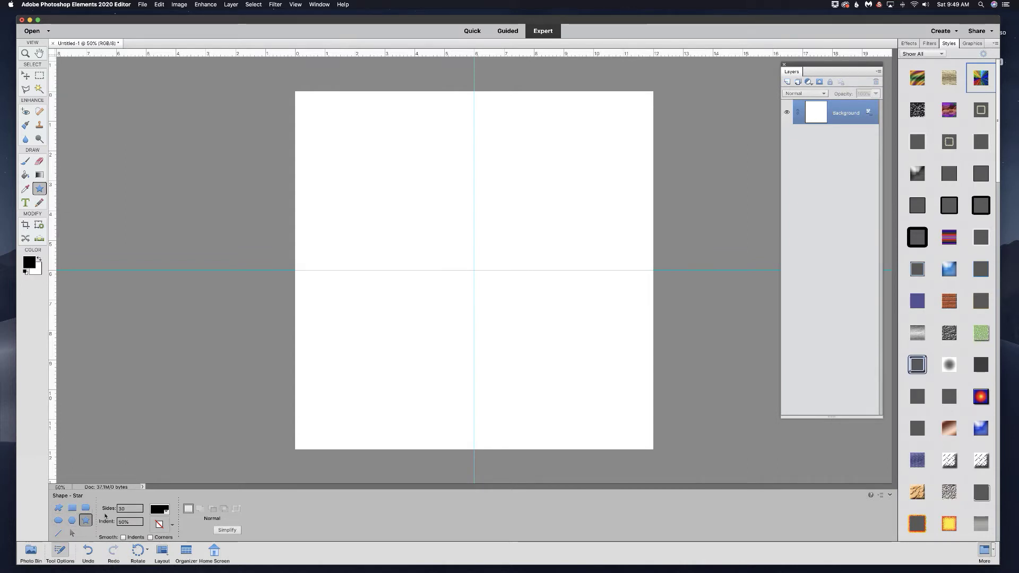
Draw a 30-point star from the guide crossing and apply a multicoloured rainbow style to it.
{"action": "left_click", "coordinate": [119, 508]}
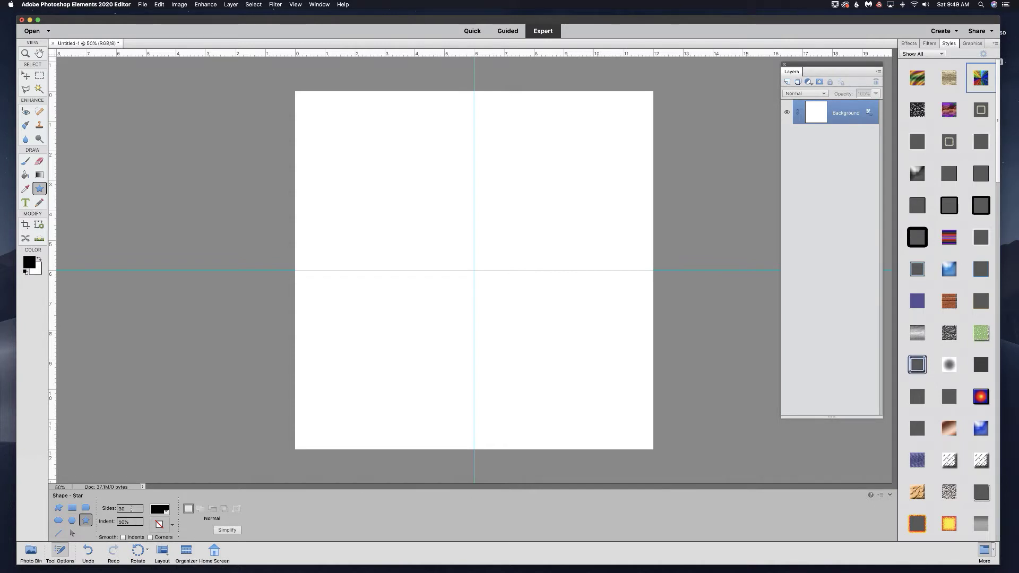
{"action": "left_click", "coordinate": [130, 522]}
{"action": "left_click_drag", "start_coordinate": [474, 270], "coordinate": [591, 378]}
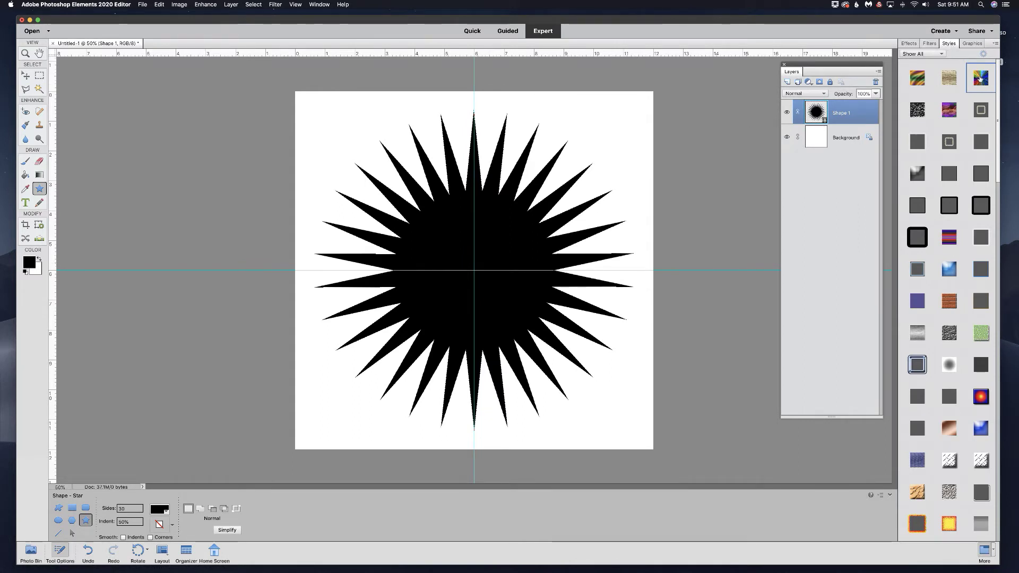
{"action": "left_click_drag", "start_coordinate": [979, 78], "coordinate": [447, 294]}
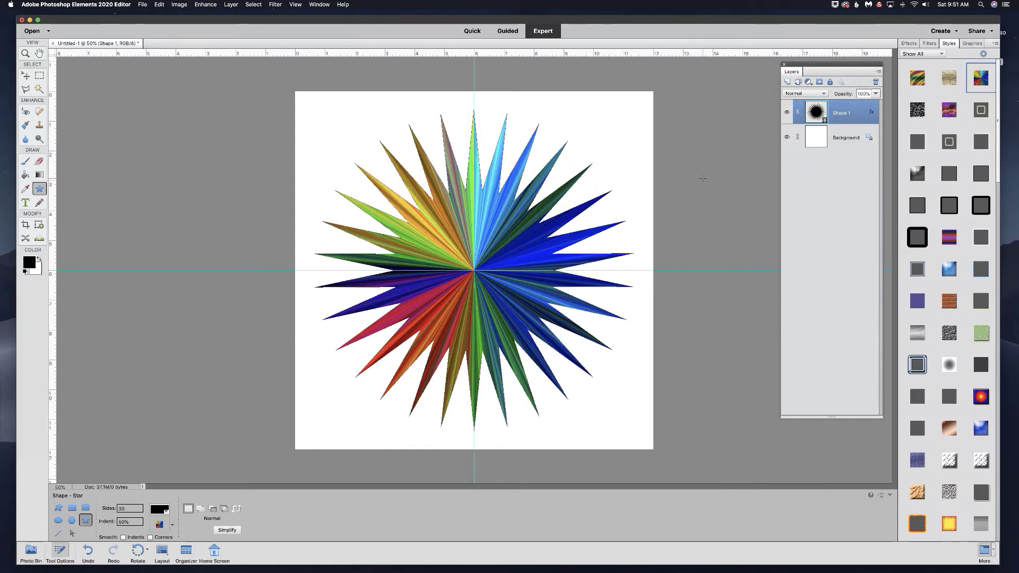
Decline the rasterize prompt from the Twirl filter, then simplify the Shape 1 layer into pixels.
{"action": "left_click", "coordinate": [274, 5]}
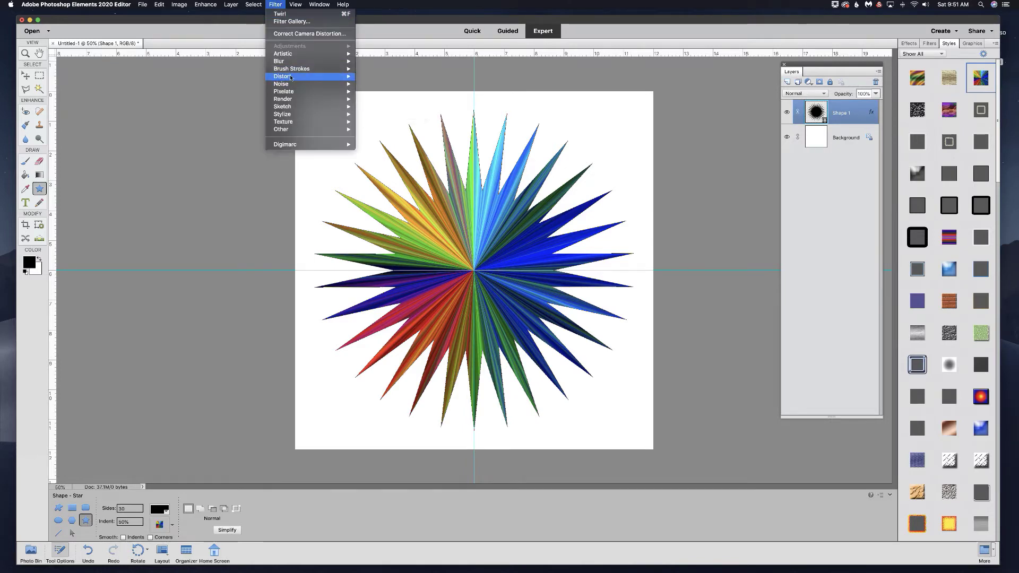
{"action": "mouse_move", "coordinate": [308, 76]}
{"action": "left_click", "coordinate": [371, 152]}
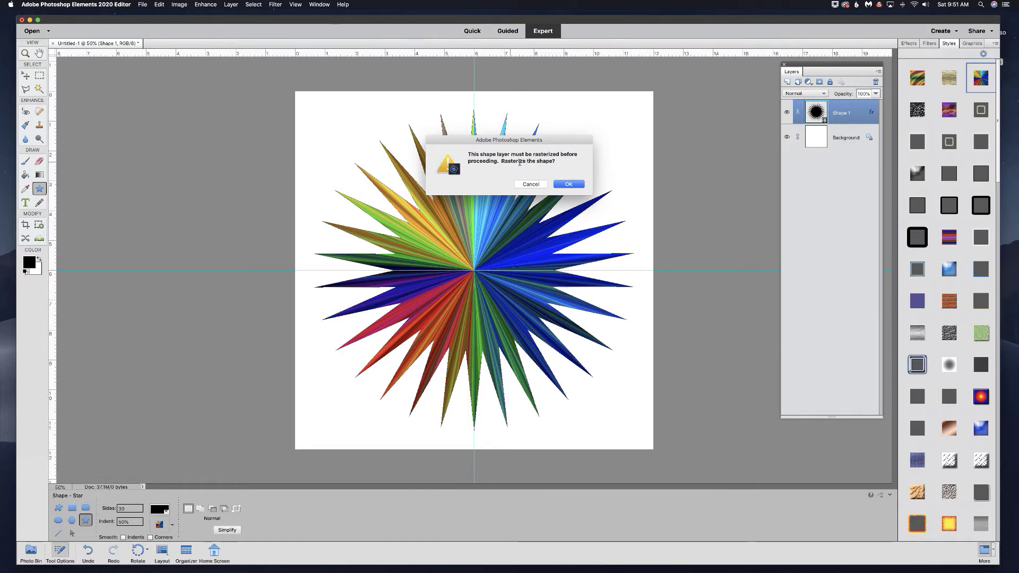
{"action": "left_click", "coordinate": [531, 184]}
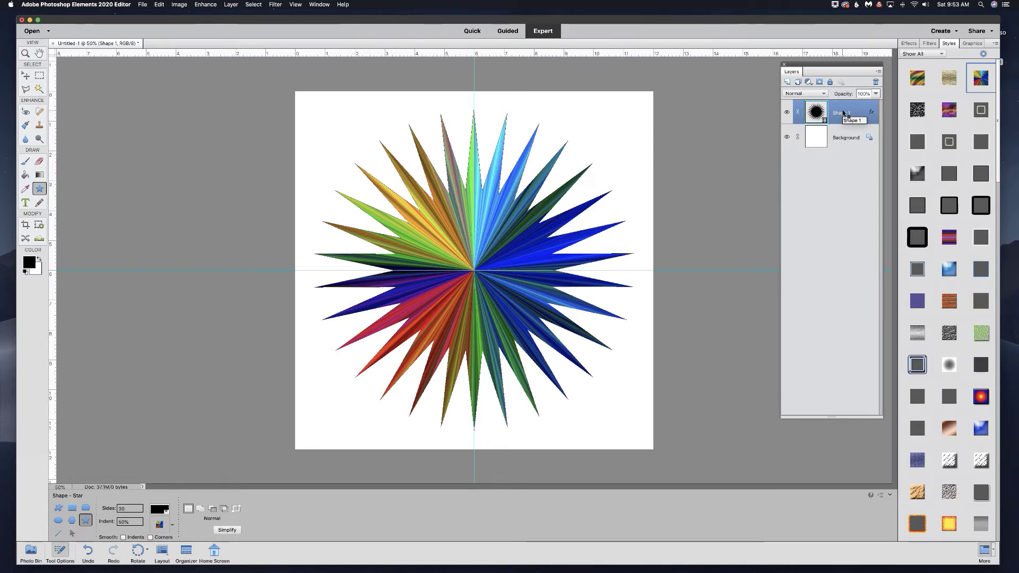
{"action": "right_click", "coordinate": [843, 113]}
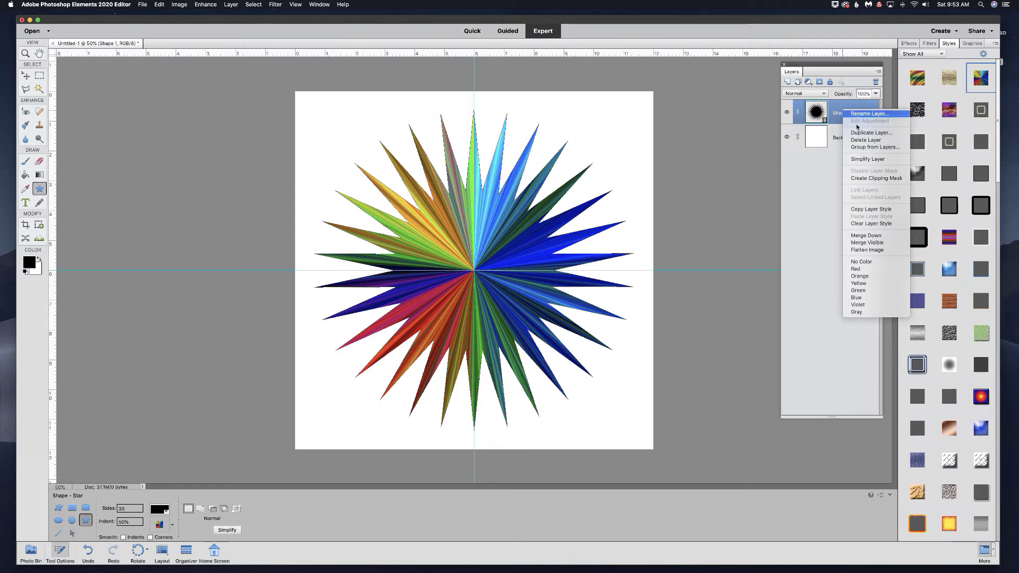
{"action": "left_click", "coordinate": [863, 159]}
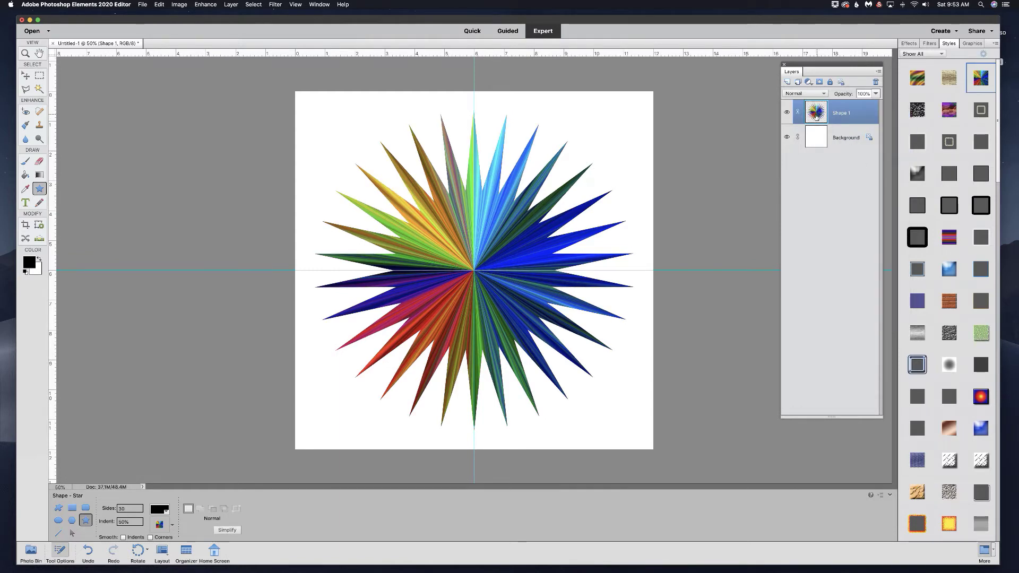
Apply the Twirl distortion with a 300° angle to the rainbow star on Shape 1.
{"action": "left_click", "coordinate": [275, 5]}
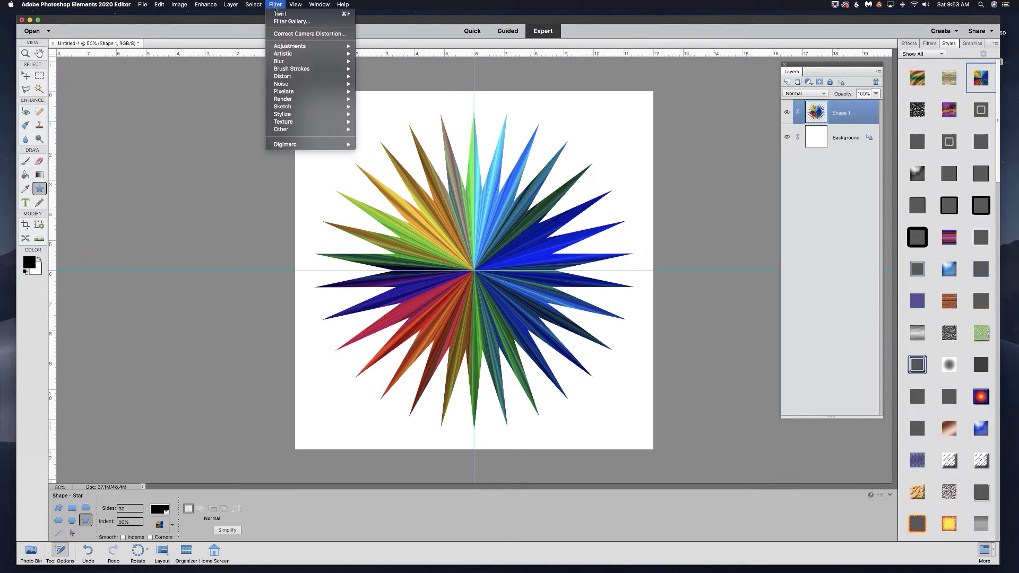
{"action": "mouse_move", "coordinate": [329, 77]}
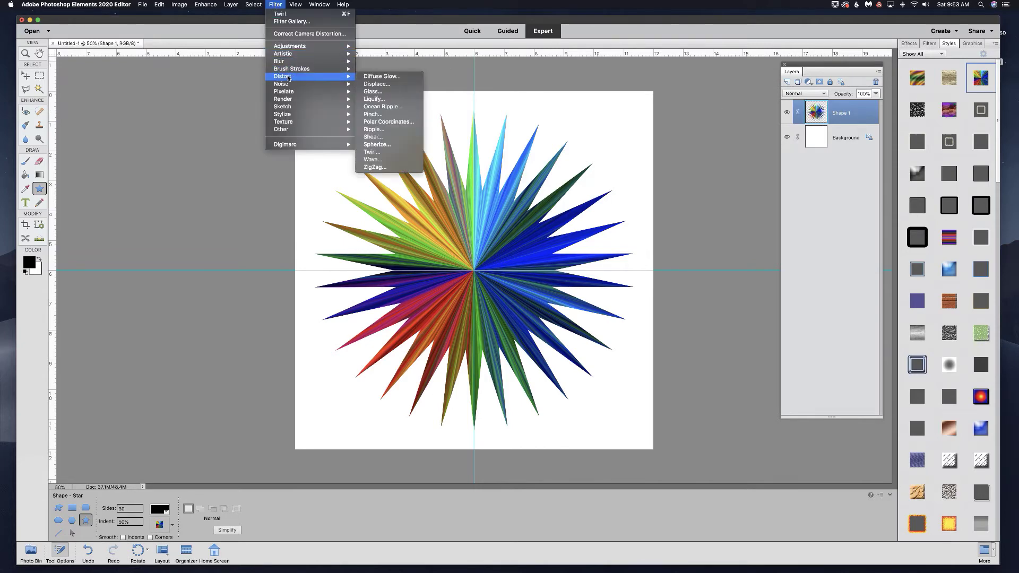
{"action": "left_click", "coordinate": [372, 153]}
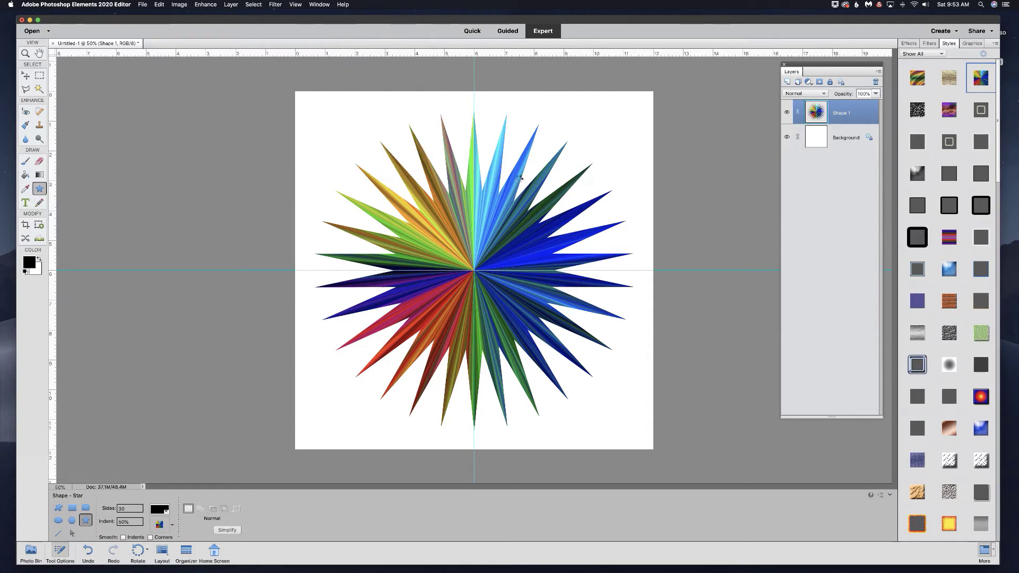
{"action": "type", "text": "300"}
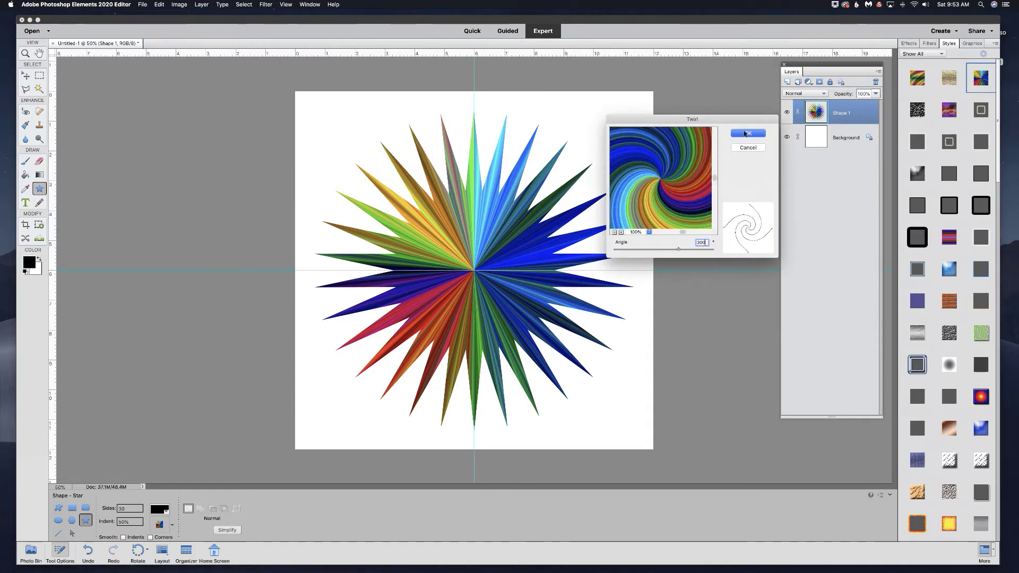
{"action": "left_click", "coordinate": [745, 132]}
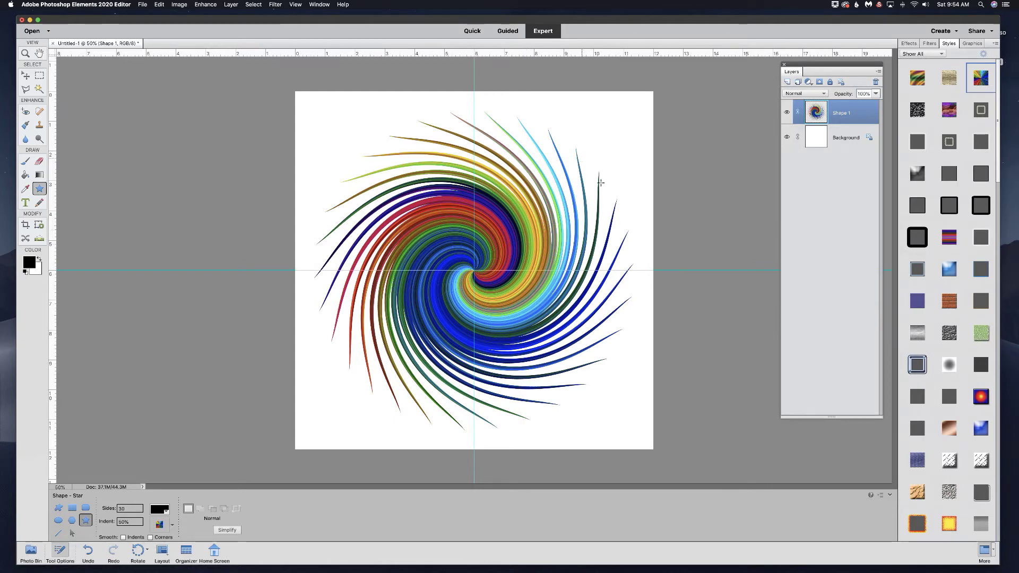
Hide the Shape 1 swirl, draw a small 30-point star, and simplify its Shape 2 layer.
{"action": "left_click", "coordinate": [786, 113]}
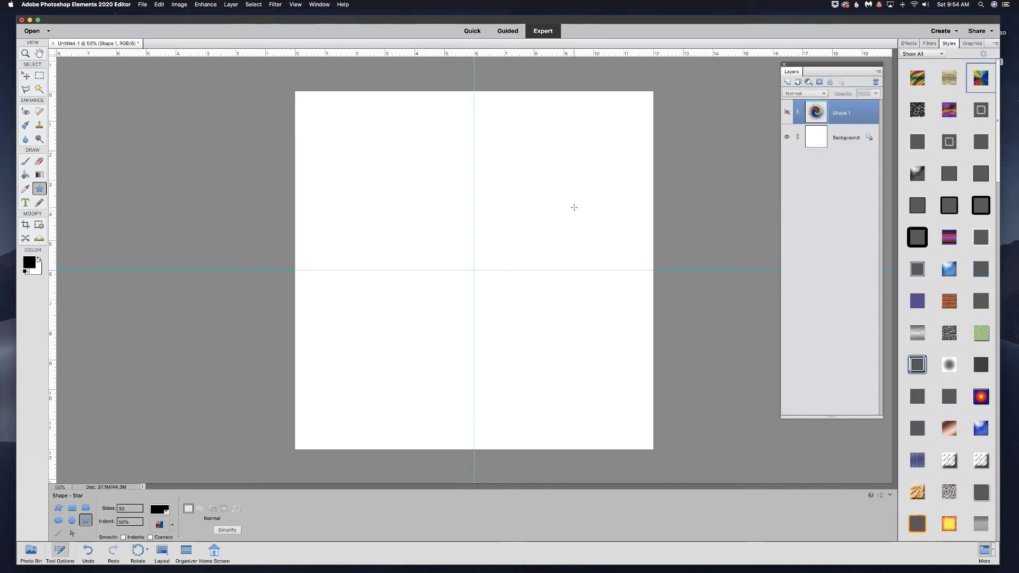
{"action": "left_click_drag", "start_coordinate": [579, 214], "coordinate": [604, 236]}
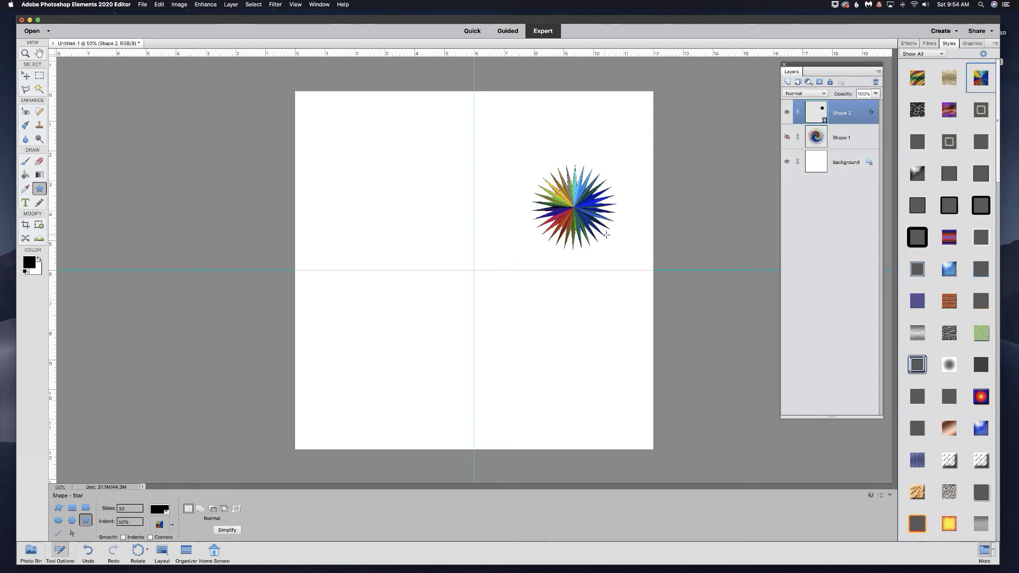
{"action": "right_click", "coordinate": [842, 111]}
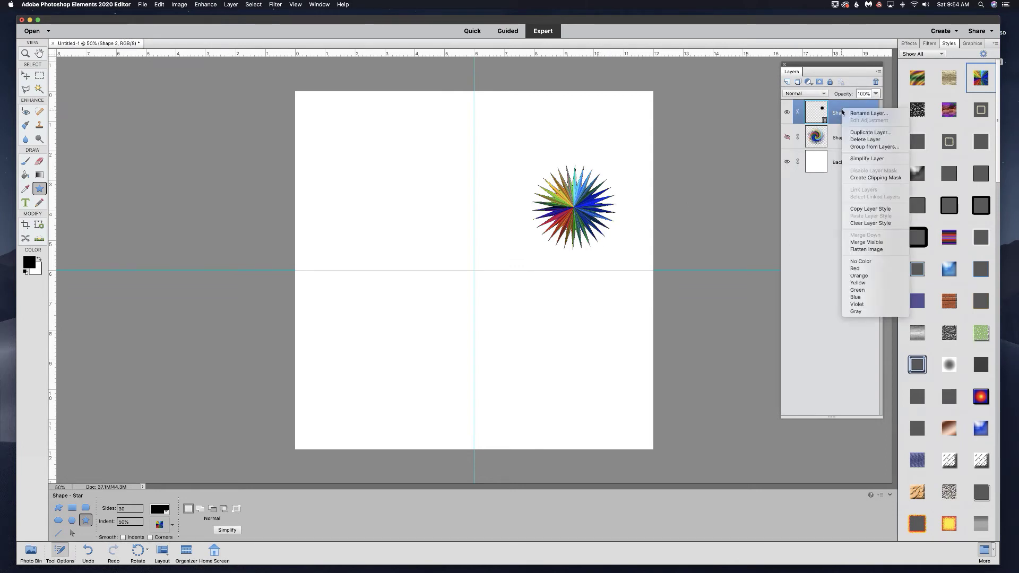
{"action": "left_click", "coordinate": [860, 159]}
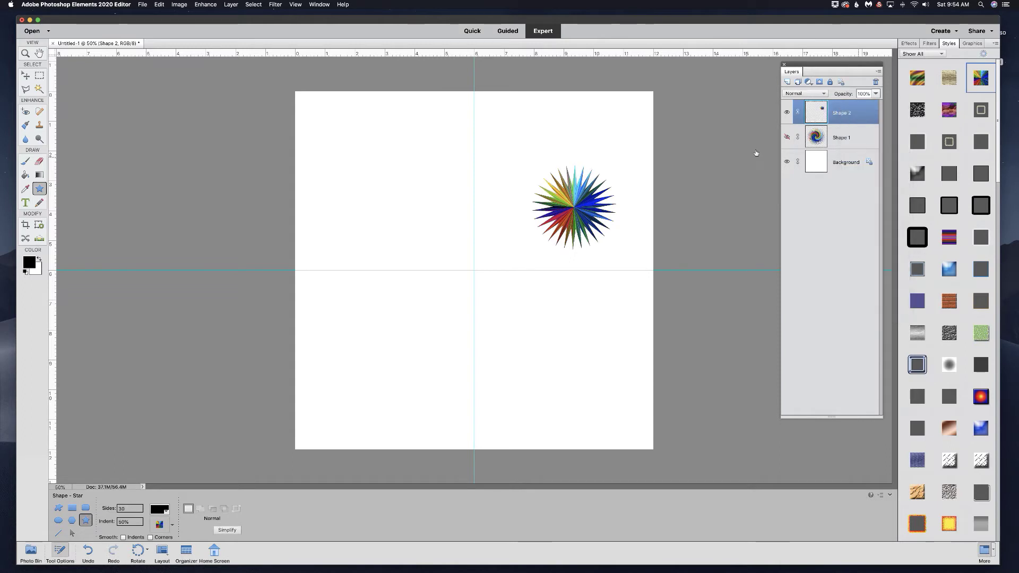
Apply the Twirl distortion to the Shape 2 star and draw another star near the top-left.
{"action": "left_click", "coordinate": [276, 5]}
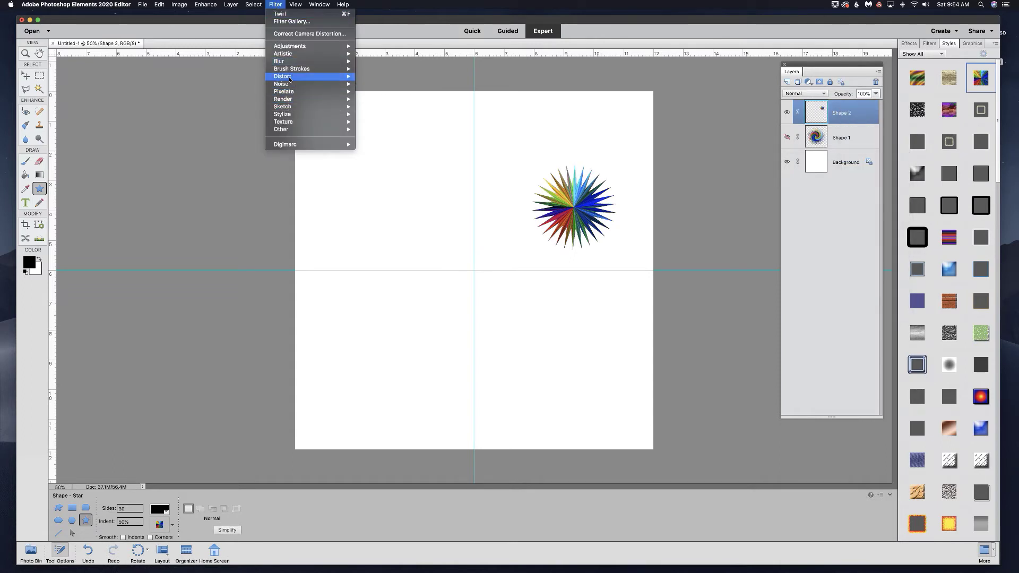
{"action": "mouse_move", "coordinate": [301, 79]}
{"action": "left_click", "coordinate": [374, 151]}
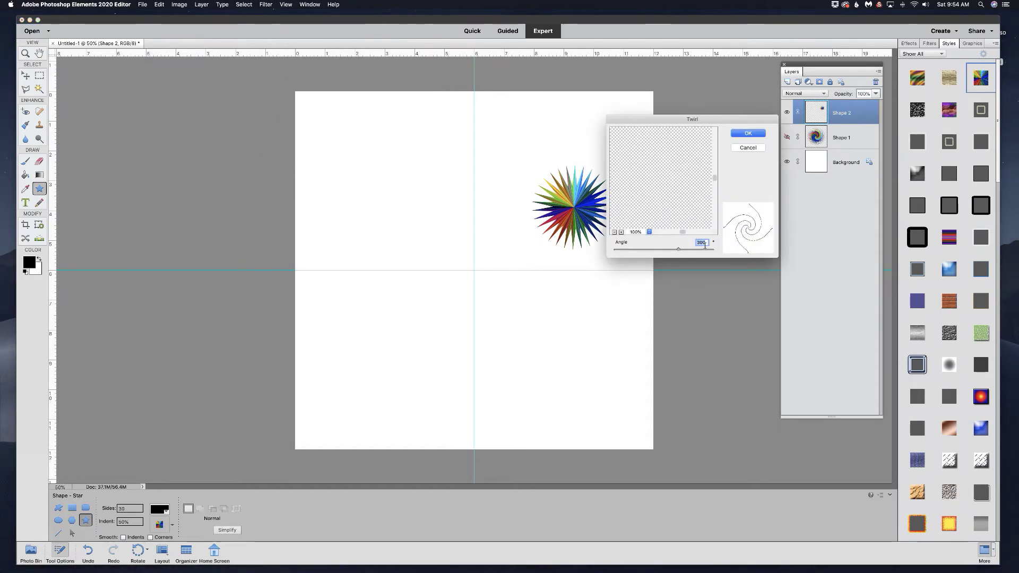
{"action": "left_click", "coordinate": [749, 133]}
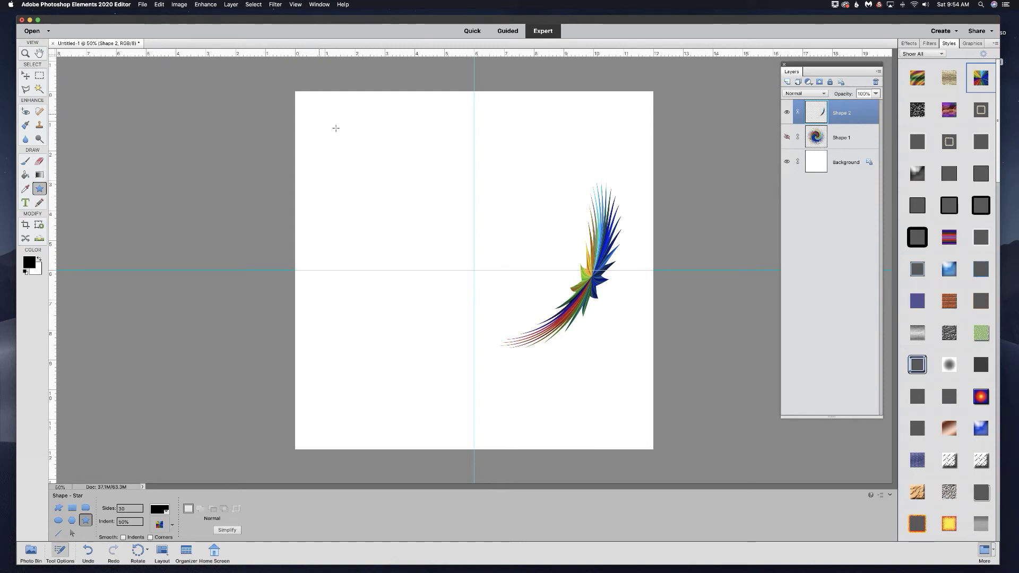
{"action": "left_click_drag", "start_coordinate": [311, 105], "coordinate": [357, 148]}
Simplify the new Shape 3 star layer into pixels.
{"action": "left_click", "coordinate": [32, 78]}
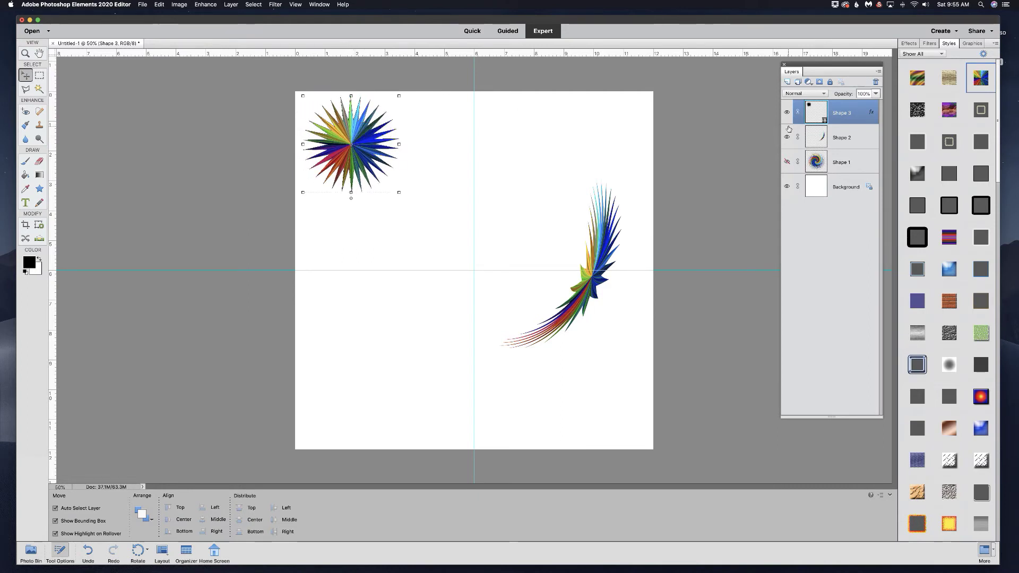
{"action": "right_click", "coordinate": [844, 113]}
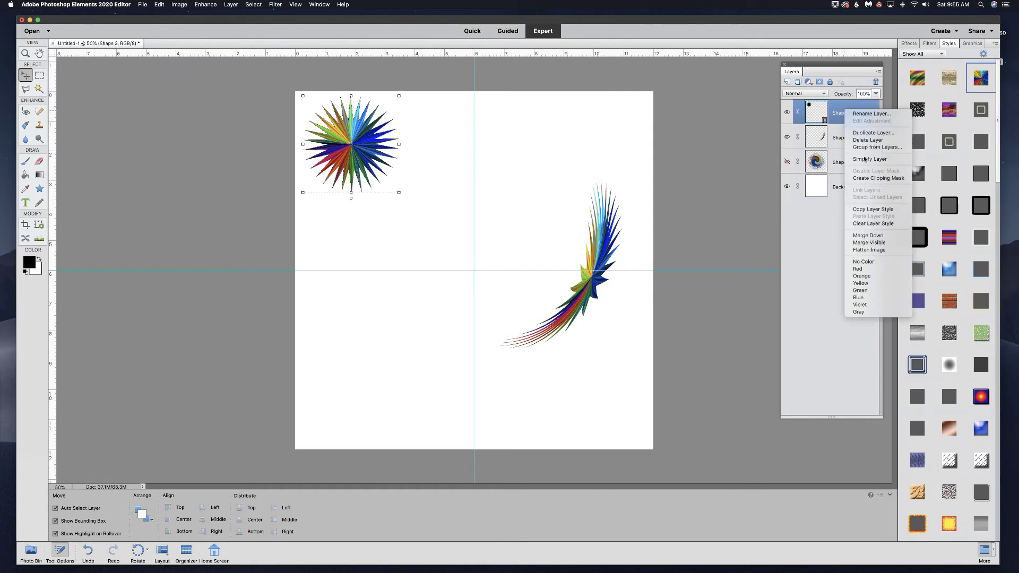
{"action": "left_click", "coordinate": [850, 156]}
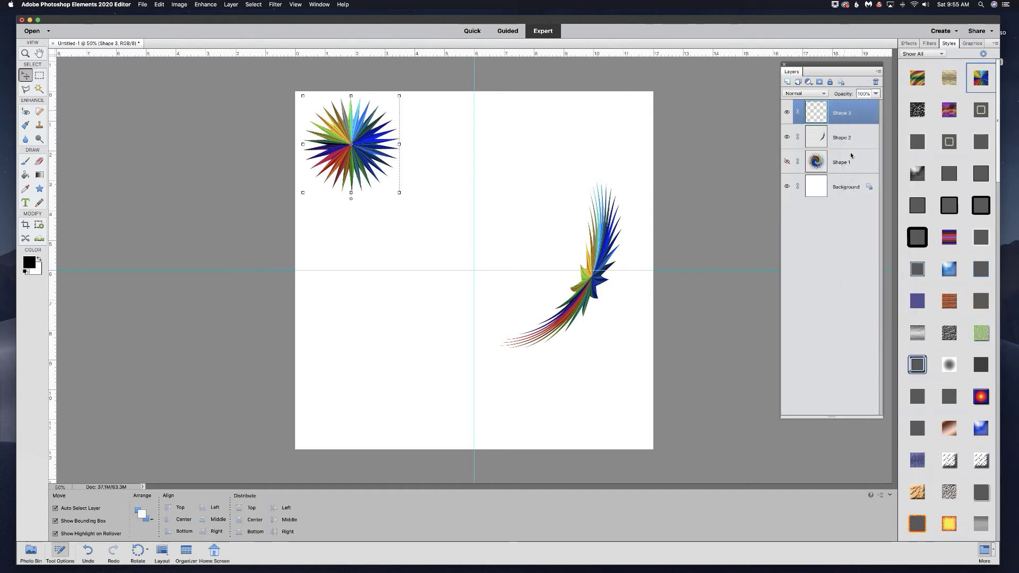
Apply the Twirl distortion to the Shape 3 star.
{"action": "left_click", "coordinate": [275, 5]}
{"action": "mouse_move", "coordinate": [289, 77]}
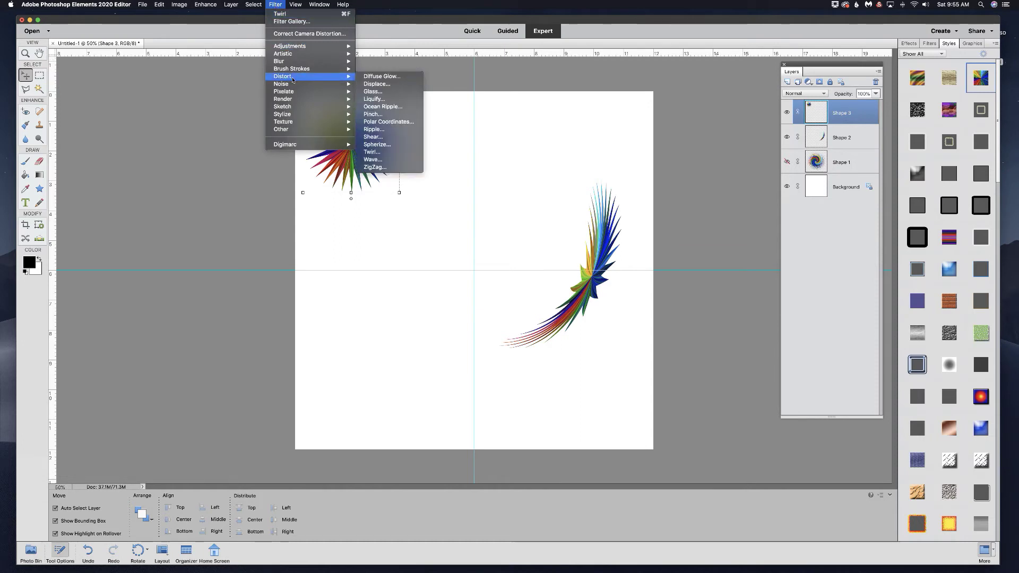
{"action": "left_click", "coordinate": [374, 153]}
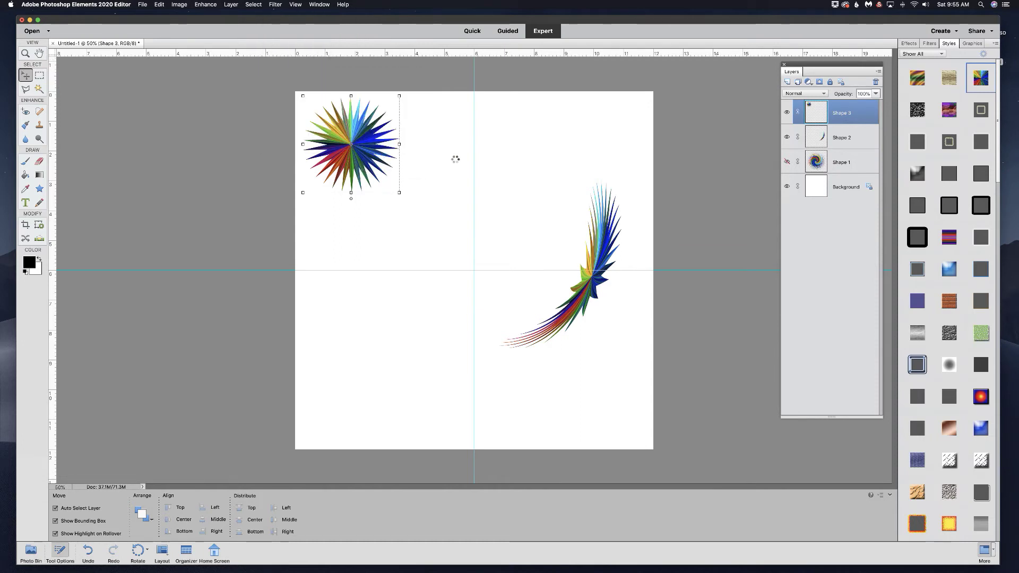
{"action": "left_click", "coordinate": [742, 133]}
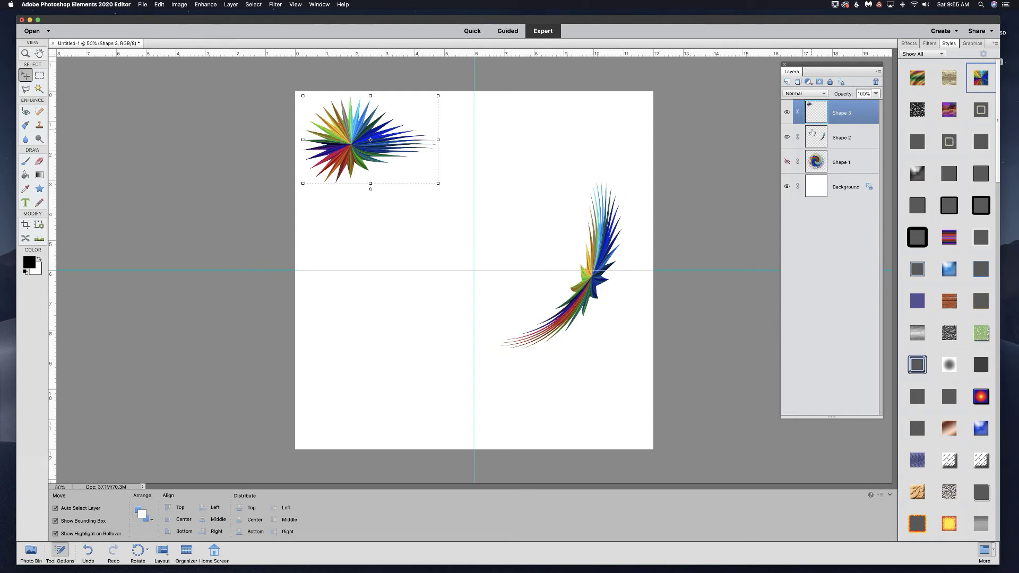
Delete Shape 3, rotate the Shape 2 swoosh into the top-right corner, and show Shape 1 again.
{"action": "left_click_drag", "start_coordinate": [810, 108], "coordinate": [876, 82]}
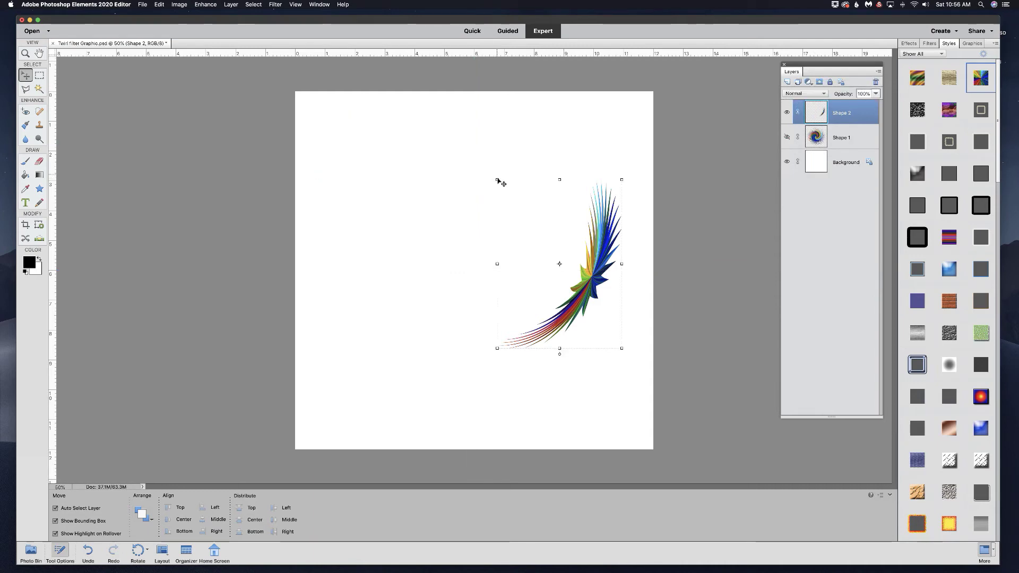
{"action": "left_click_drag", "start_coordinate": [468, 182], "coordinate": [461, 320]}
{"action": "left_click_drag", "start_coordinate": [581, 236], "coordinate": [577, 145]}
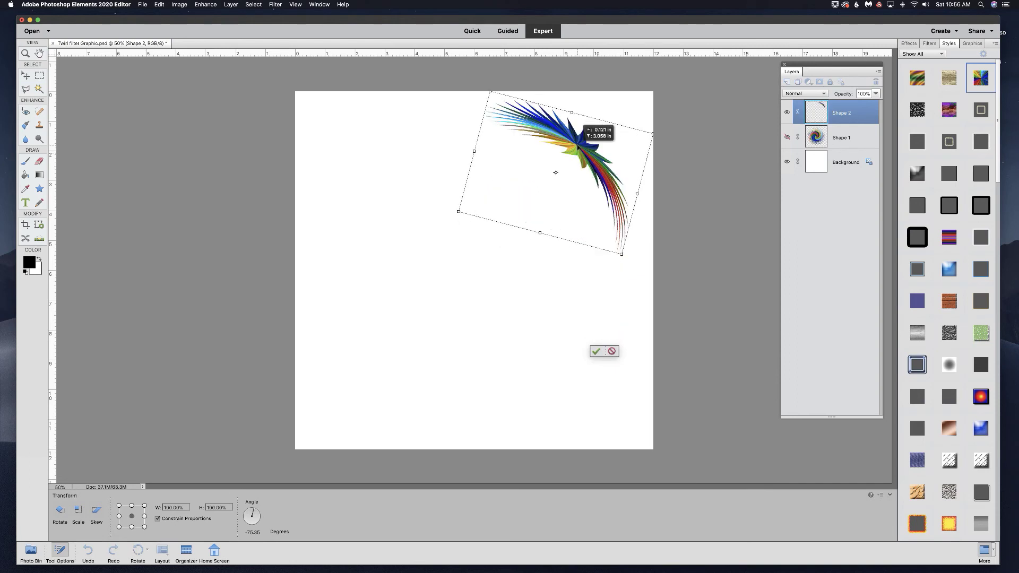
{"action": "left_click_drag", "start_coordinate": [577, 209], "coordinate": [577, 209]}
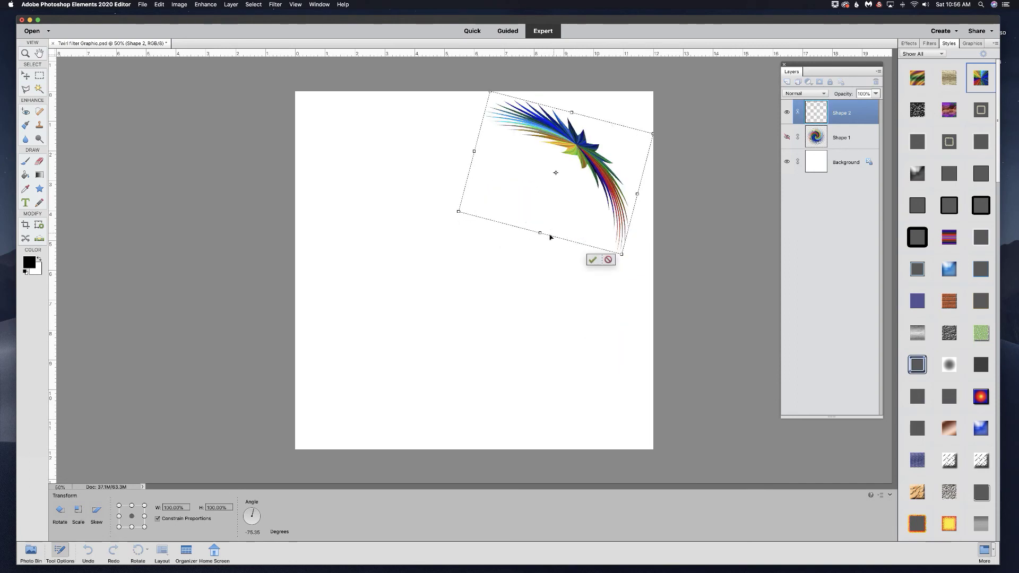
{"action": "left_click", "coordinate": [593, 259]}
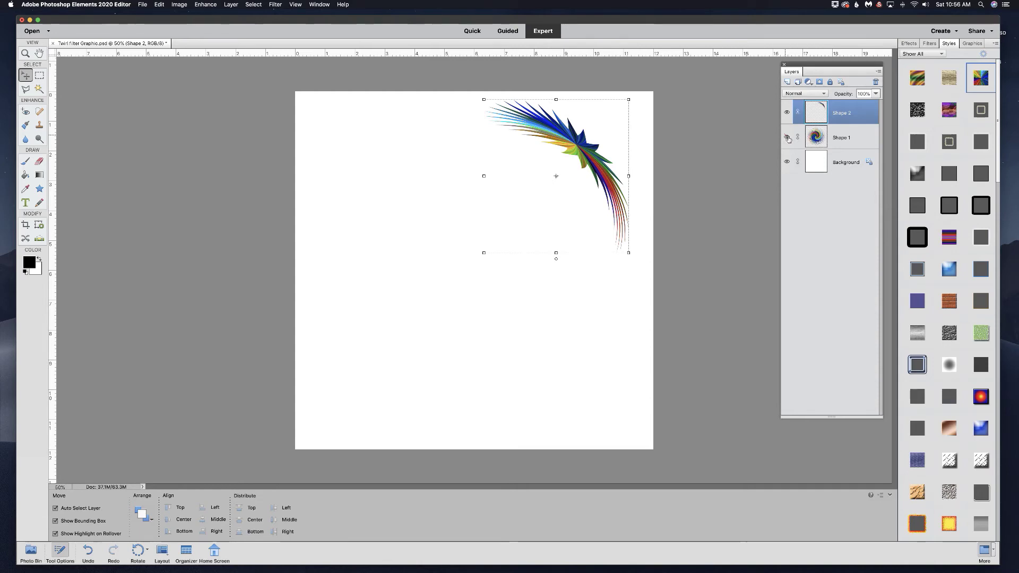
{"action": "left_click", "coordinate": [787, 137]}
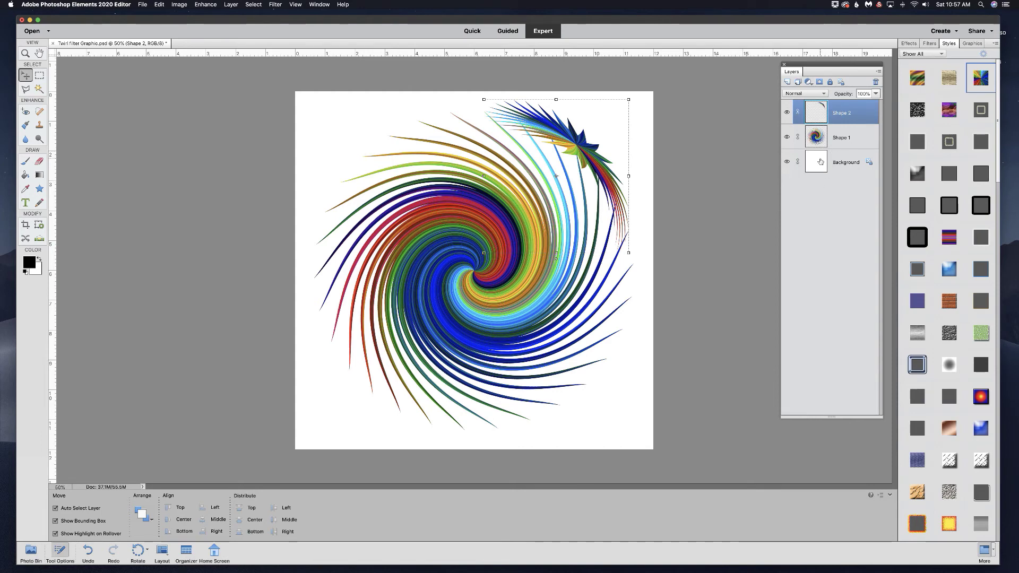
Fill the Background layer with Black.
{"action": "left_click", "coordinate": [819, 161]}
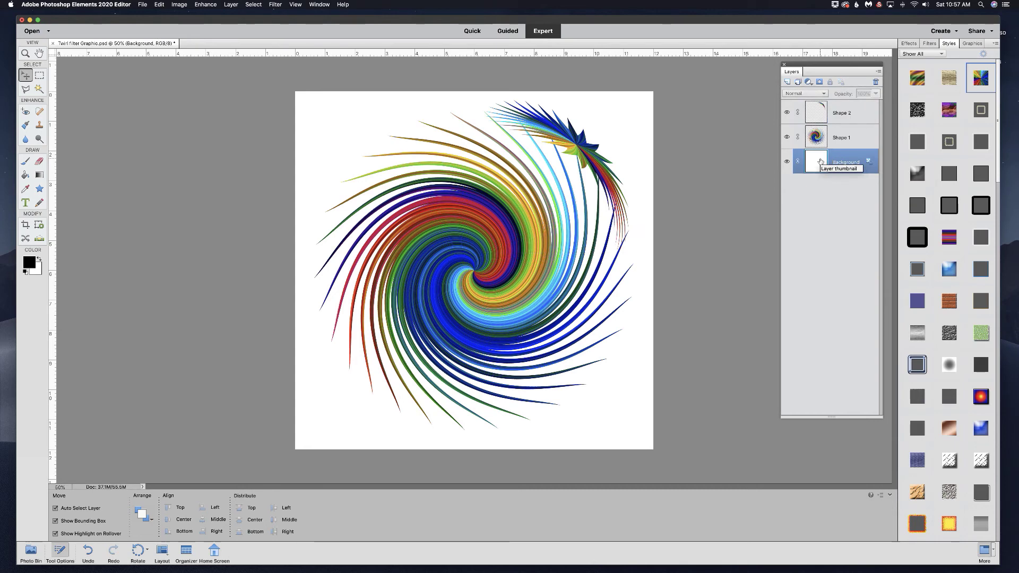
{"action": "key", "text": "shift+BackSpace"}
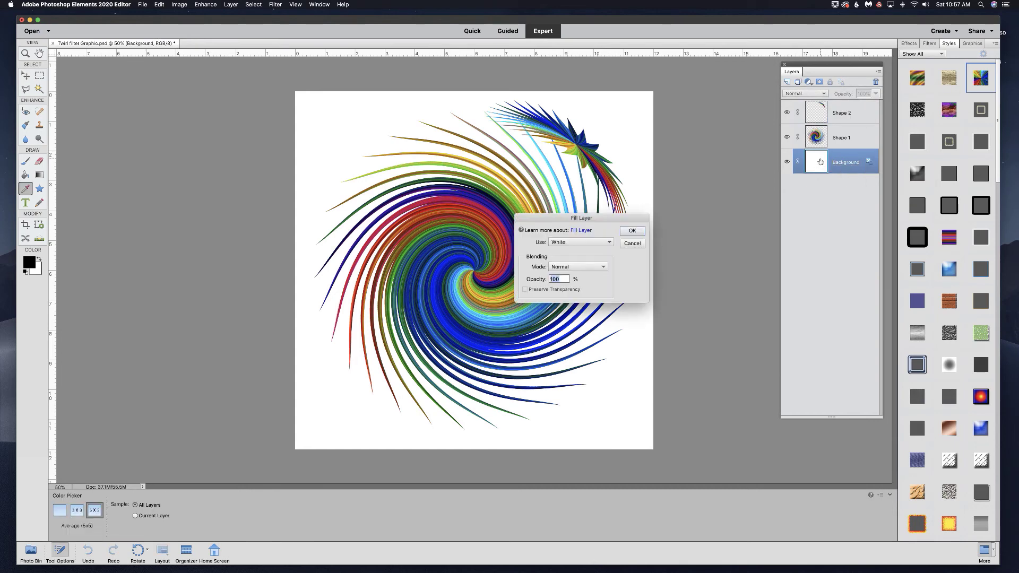
{"action": "left_click", "coordinate": [601, 243]}
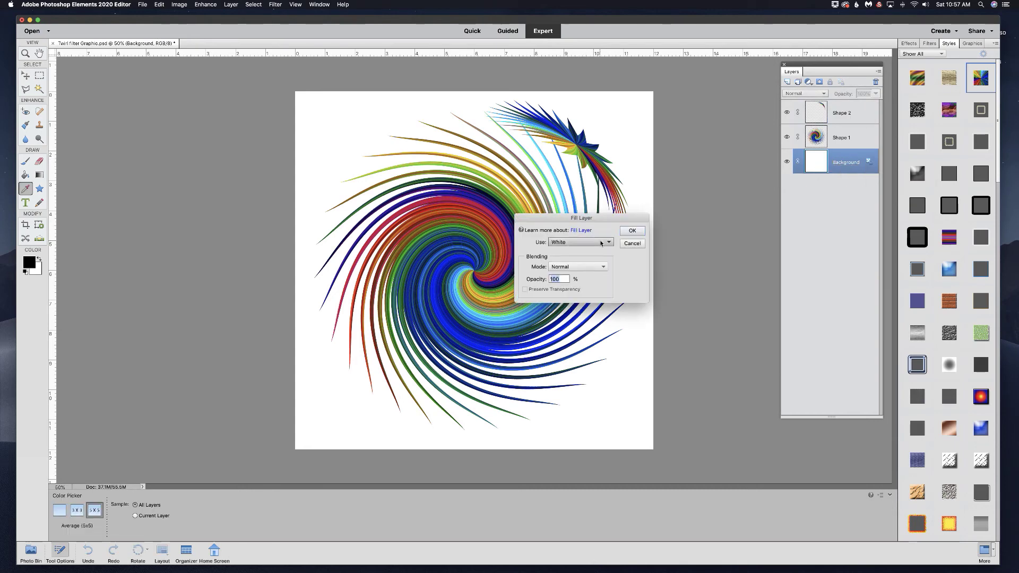
{"action": "left_click", "coordinate": [571, 228]}
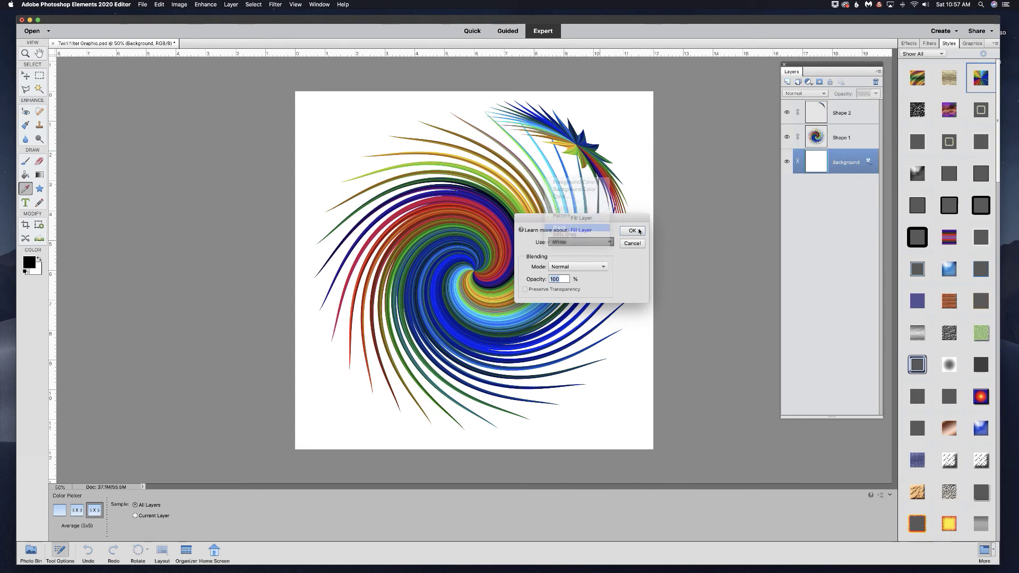
{"action": "key", "text": "Return"}
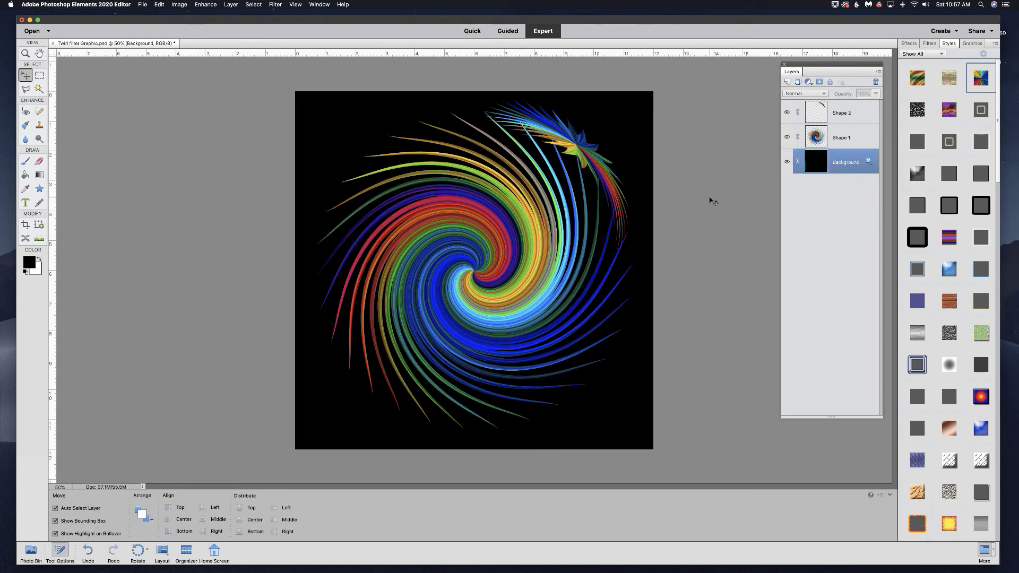